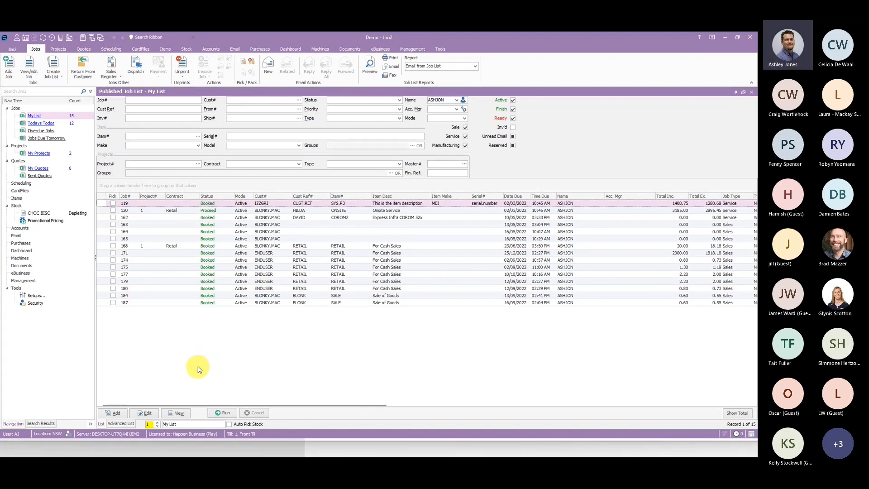
- Open stock CHOC.BISC for editing and add a Min Sale Price level below 4-Retail in its pricing grid
{"action": "left_click", "coordinate": [42, 213]}
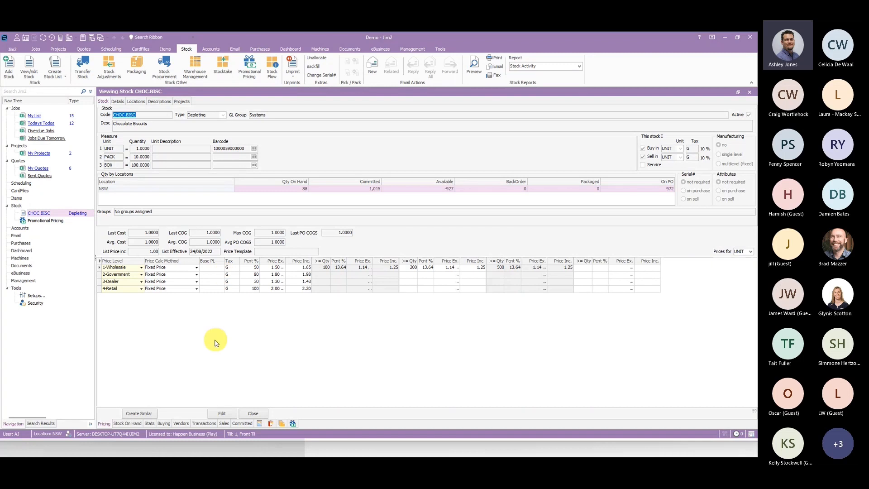
{"action": "left_click", "coordinate": [223, 412]}
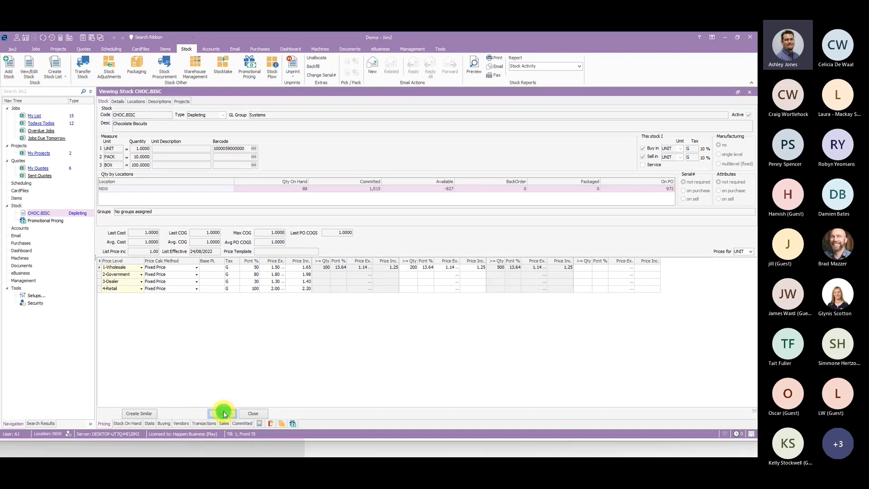
{"action": "left_click", "coordinate": [120, 290]}
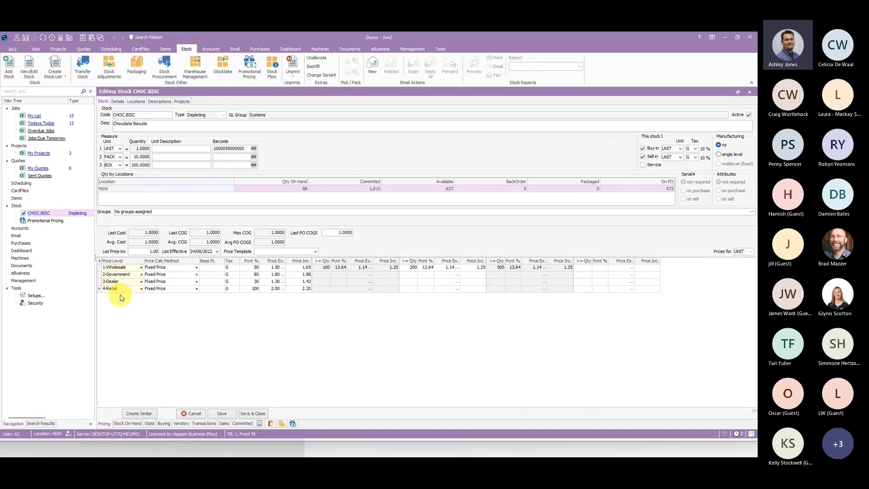
{"action": "key", "text": "Down"}
{"action": "left_click", "coordinate": [141, 295]}
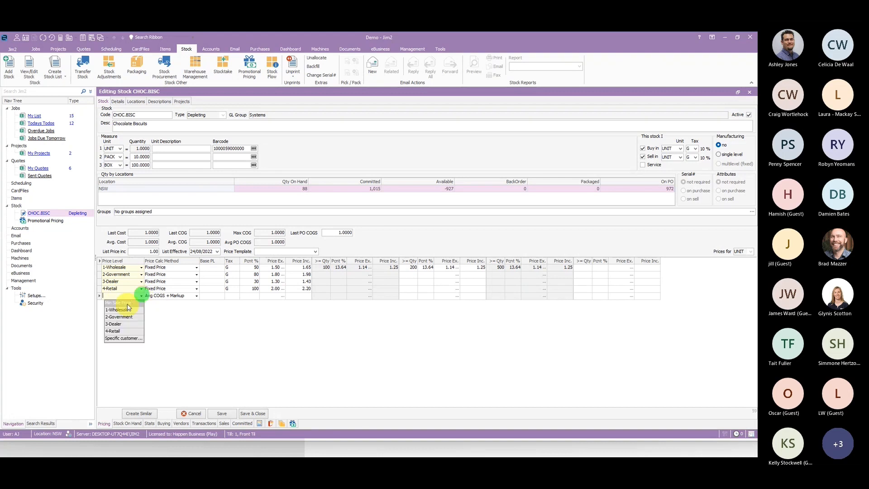
{"action": "left_click", "coordinate": [122, 302]}
- Set the Min Sale Price calculation to Max COGS + Markup at 10 percent and save the stock record
{"action": "left_click", "coordinate": [196, 296]}
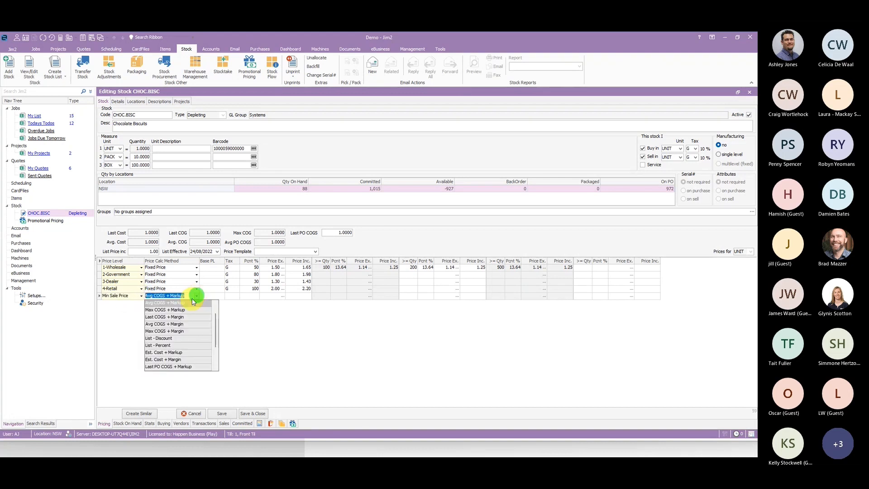
{"action": "left_click", "coordinate": [172, 310]}
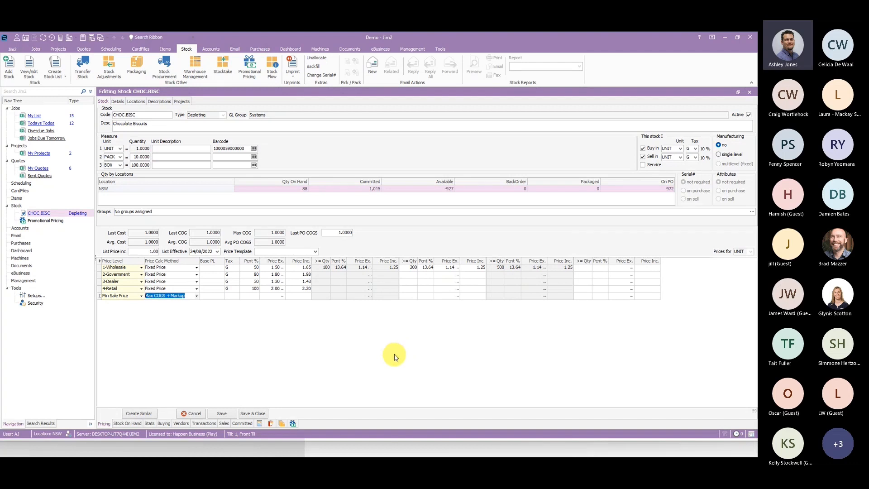
{"action": "left_click", "coordinate": [251, 296]}
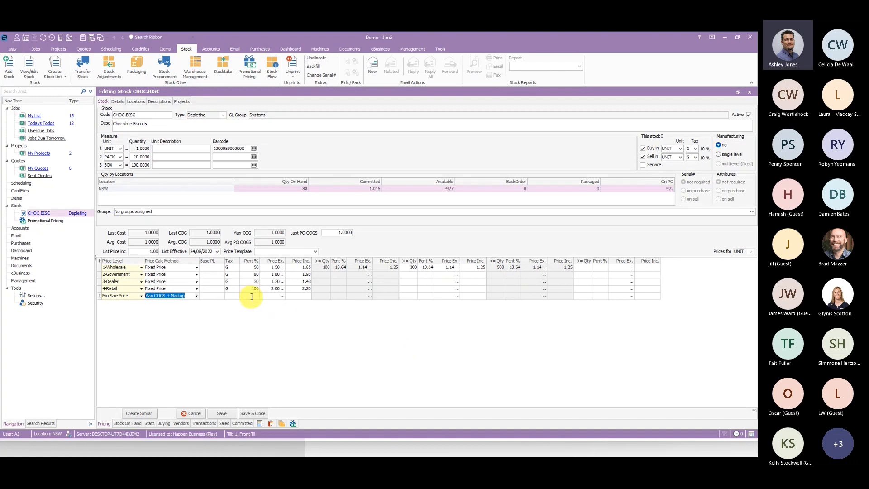
{"action": "type", "text": "10"}
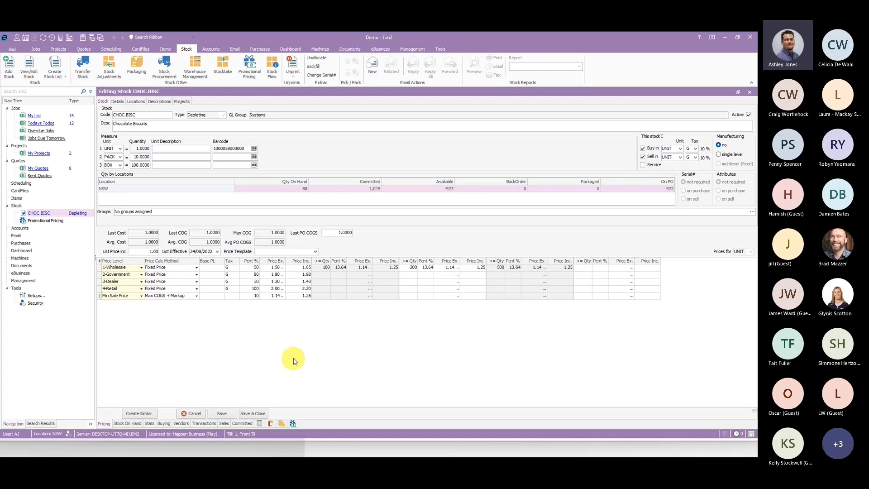
{"action": "left_click", "coordinate": [312, 376]}
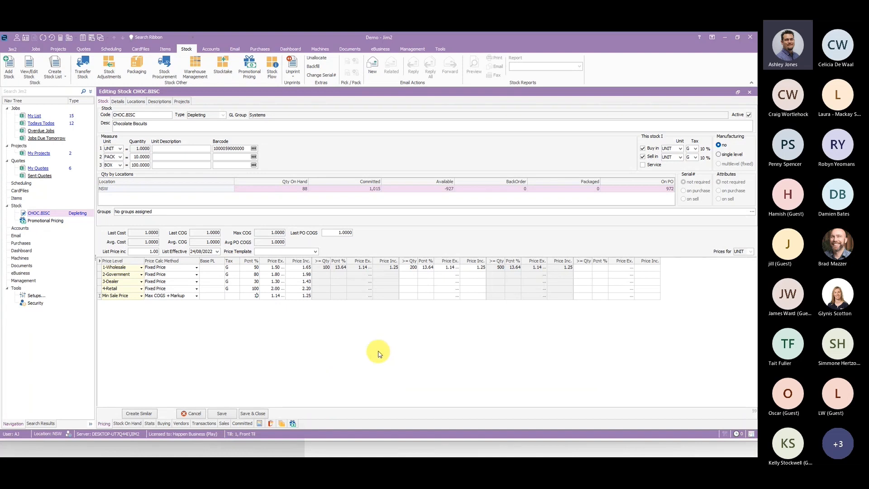
{"action": "left_click", "coordinate": [226, 411]}
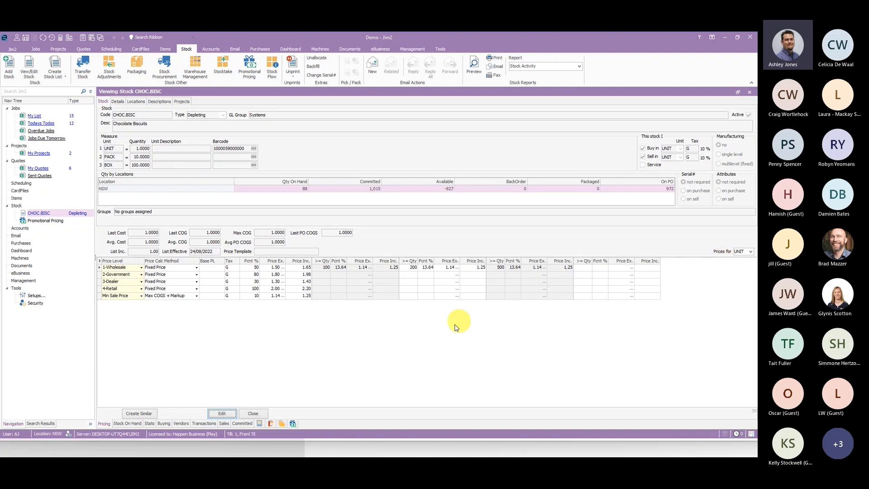
- Examine the Administrator group's Stock on Jobs security setting for selling stock below the minimal price
{"action": "left_click", "coordinate": [440, 49]}
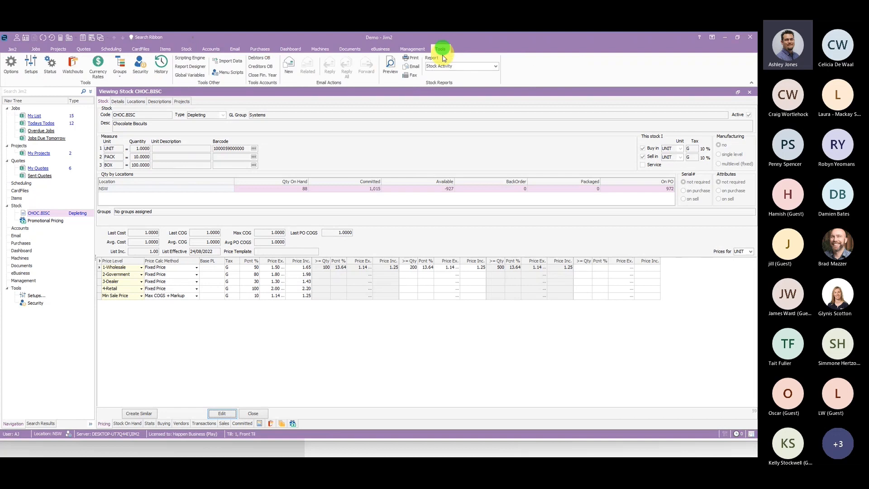
{"action": "left_click", "coordinate": [140, 64]}
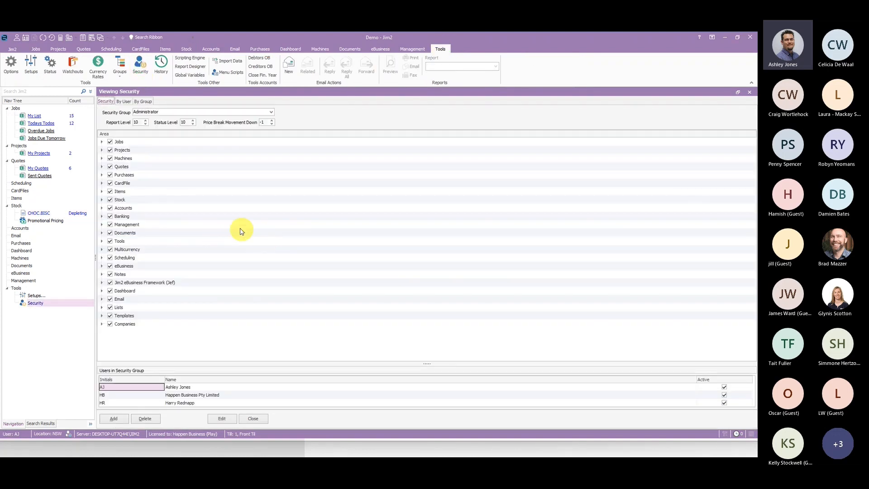
{"action": "left_click", "coordinate": [102, 142]}
{"action": "scroll", "coordinate": [228, 257], "scroll_direction": "down", "scroll_amount": 5}
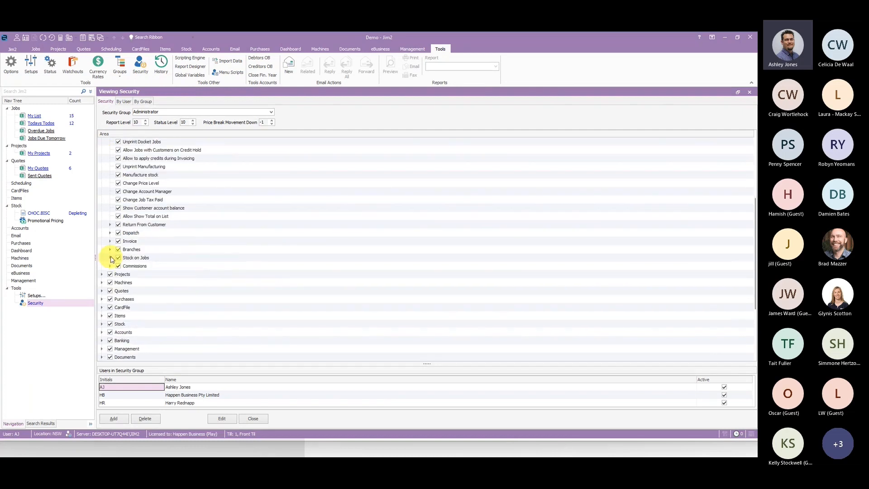
{"action": "left_click", "coordinate": [110, 257]}
{"action": "left_click", "coordinate": [216, 342]}
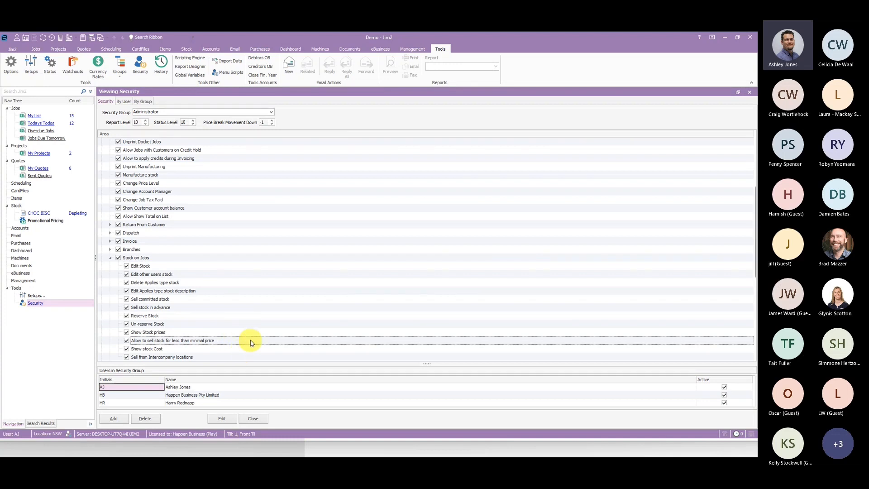
- Create a new sales job, enter the customer's card code and skip selecting a project
{"action": "left_click", "coordinate": [35, 49]}
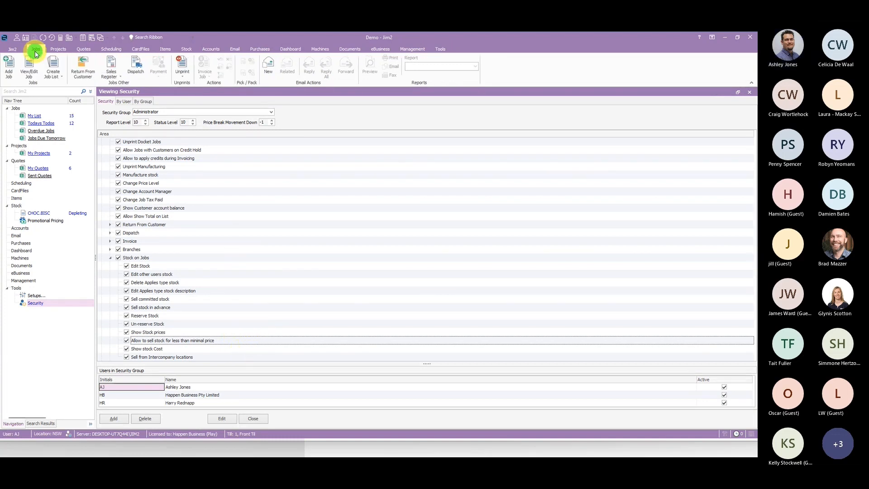
{"action": "left_click", "coordinate": [8, 70]}
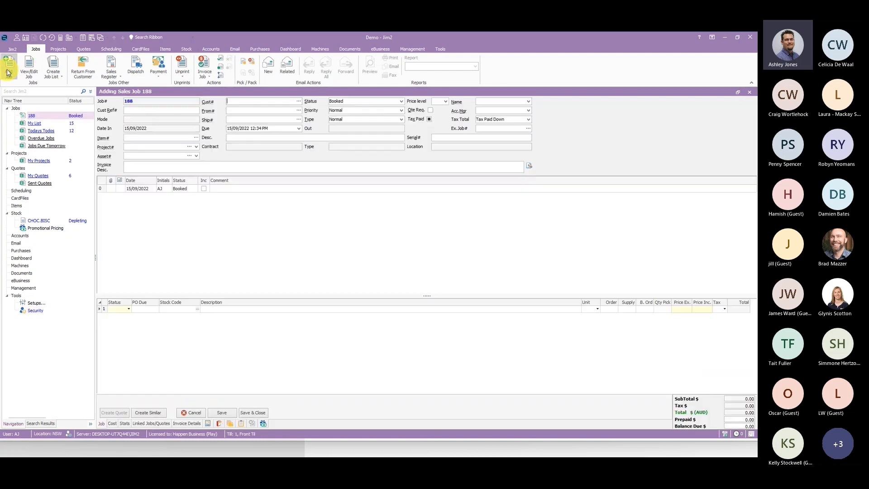
{"action": "left_click", "coordinate": [240, 103]}
{"action": "type", "text": "BLONKY.MAC"}
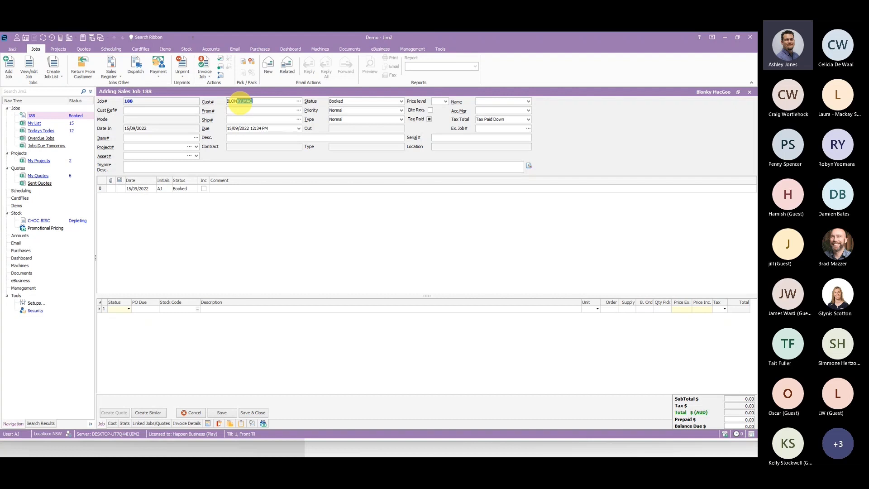
{"action": "key", "text": "Tab"}
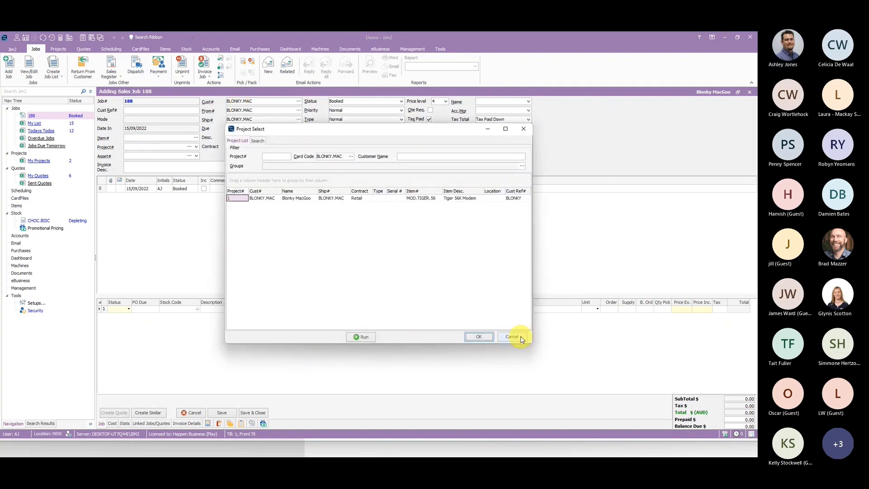
{"action": "left_click", "coordinate": [521, 336]}
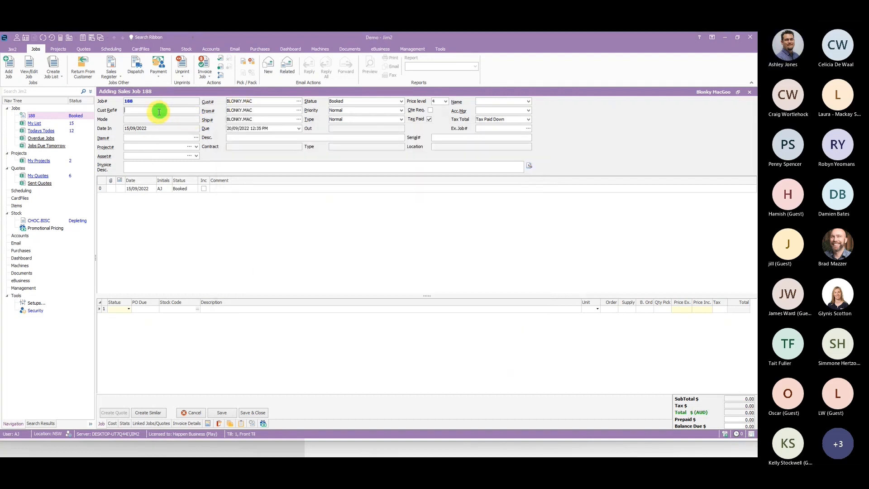
- Fill in the job's customer reference and set its item to SALE
{"action": "type", "text": "BLONK"}
{"action": "type", "text": "SALE"}
{"action": "left_click", "coordinate": [222, 272]}
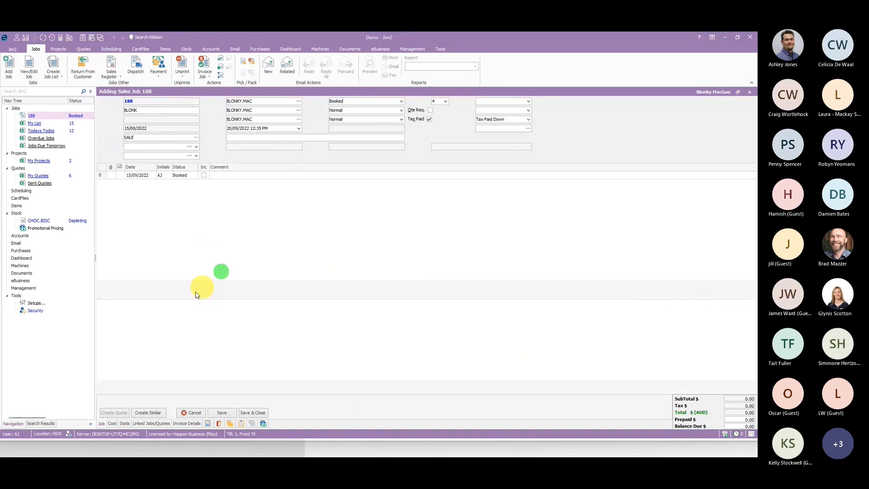
- Add CHOC.BISC to the job at a tax-inclusive price of 0.01 and accept selling below the minimum price
{"action": "left_click", "coordinate": [183, 310]}
{"action": "type", "text": "CHOC.BISC"}
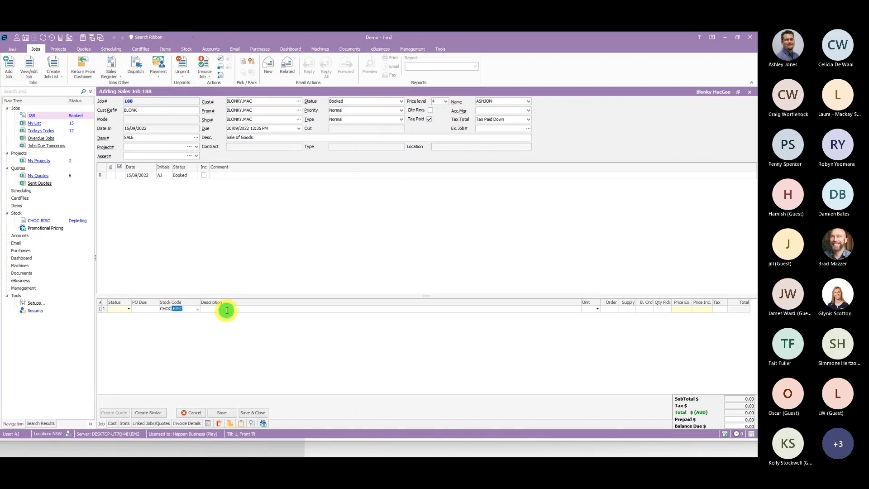
{"action": "key", "text": "Tab"}
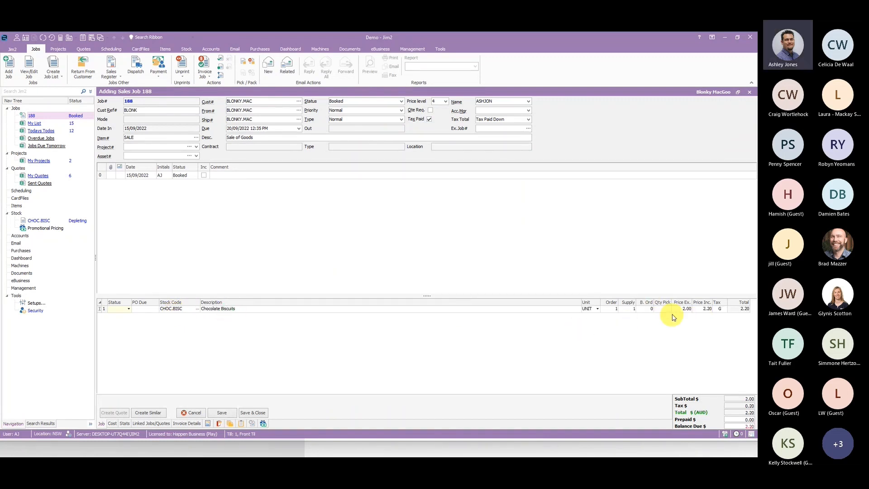
{"action": "left_click", "coordinate": [702, 309]}
{"action": "type", "text": ".01"}
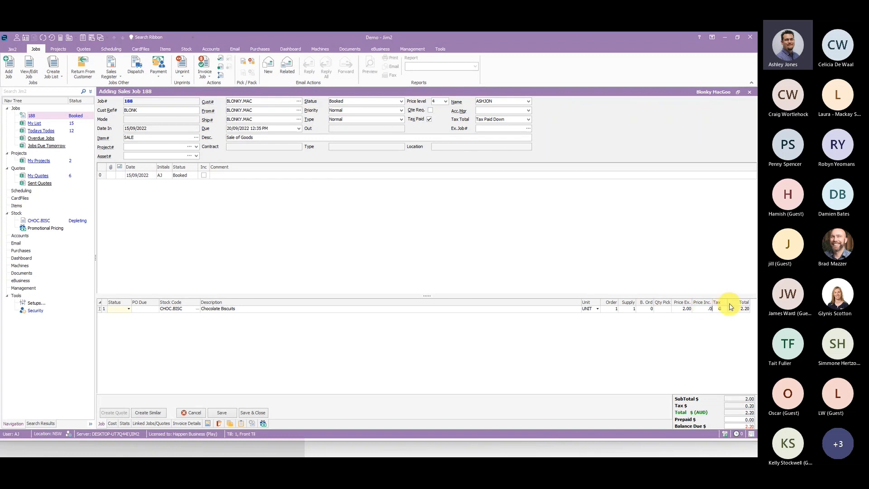
{"action": "left_click", "coordinate": [713, 272]}
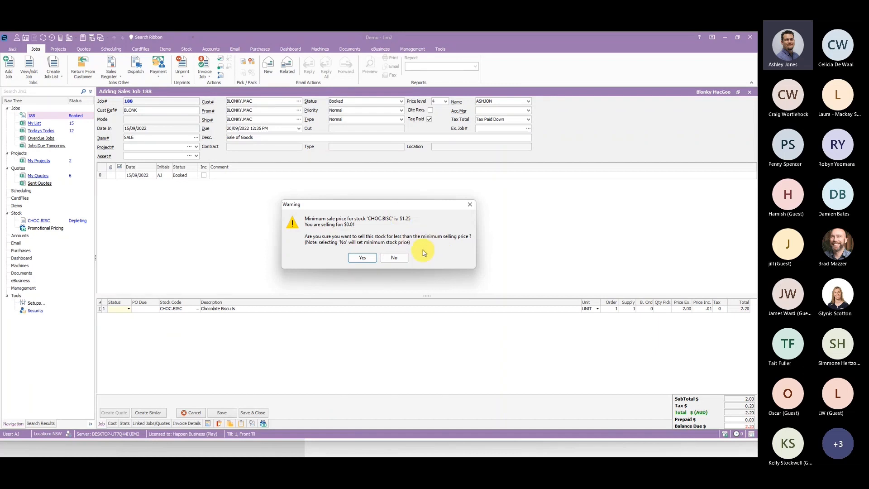
{"action": "left_click", "coordinate": [362, 257]}
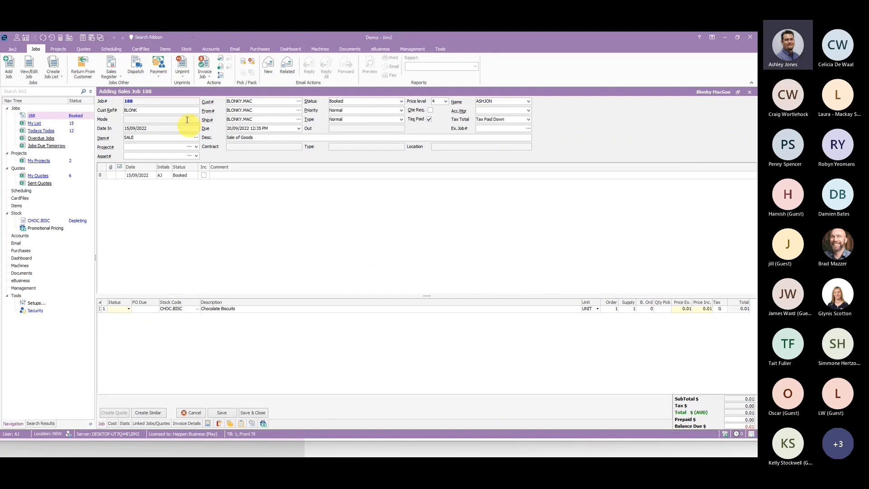
- Create a stock list and run it without filters to review the price templates assigned to active stock
{"action": "left_click", "coordinate": [186, 49]}
{"action": "left_click", "coordinate": [55, 65]}
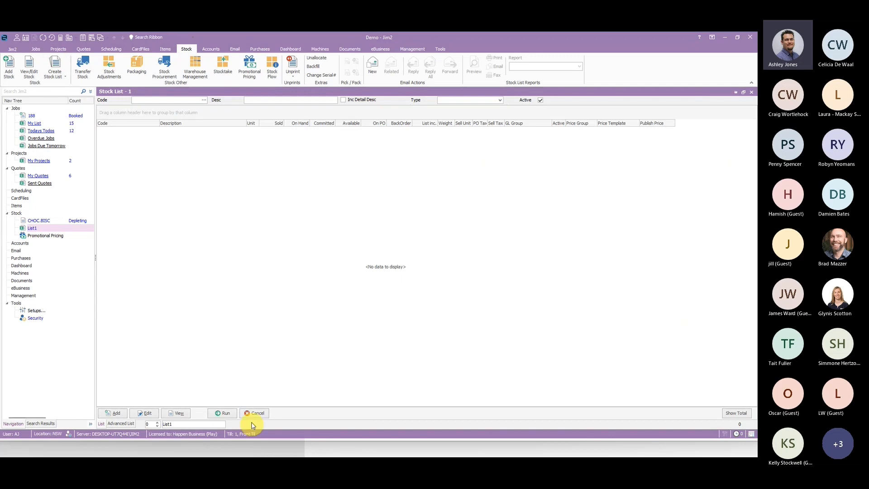
{"action": "left_click", "coordinate": [226, 413]}
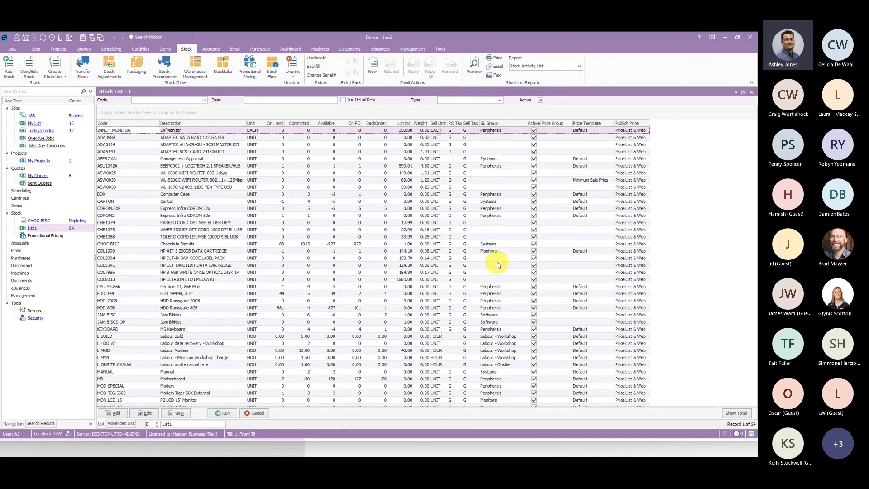
- Examine the Min Sale Price row of the Dealer and Tradie price template, leaving the template without saving
{"action": "left_click", "coordinate": [442, 49]}
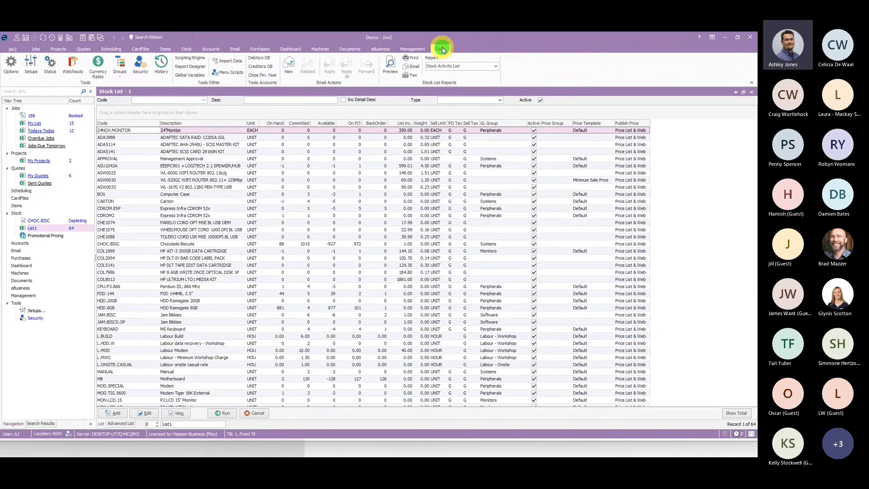
{"action": "left_click", "coordinate": [31, 63]}
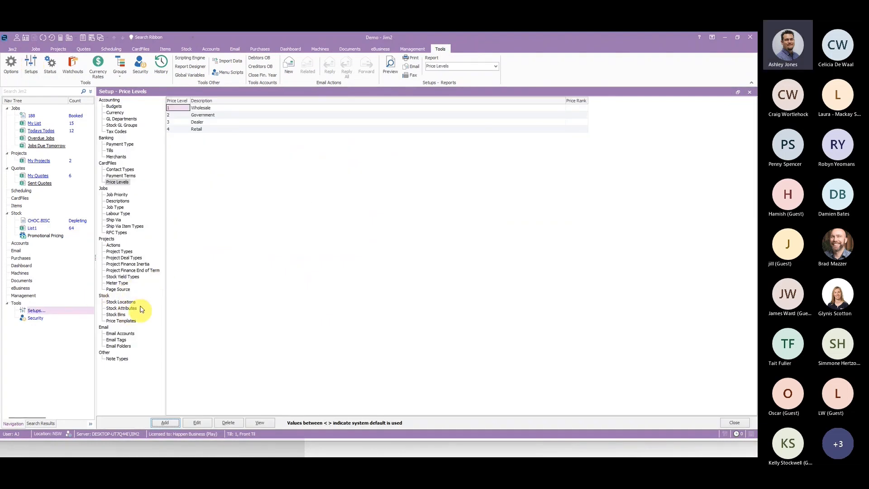
{"action": "left_click", "coordinate": [130, 323]}
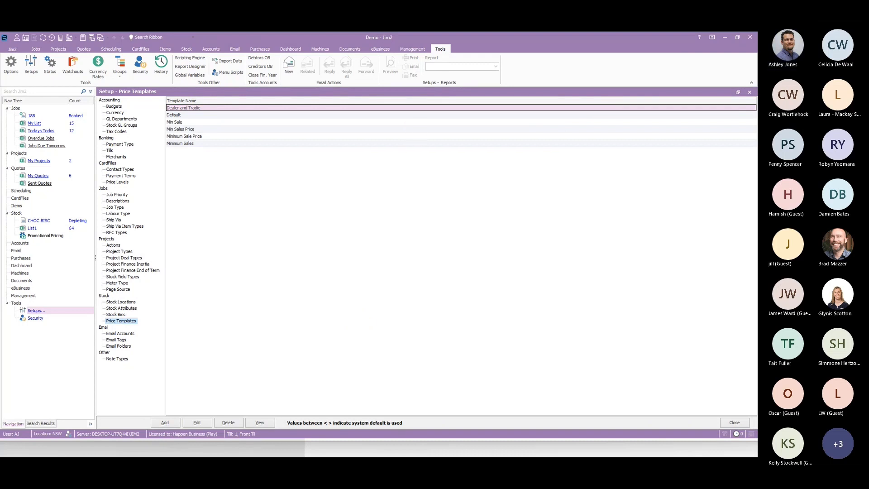
{"action": "left_click", "coordinate": [390, 280]}
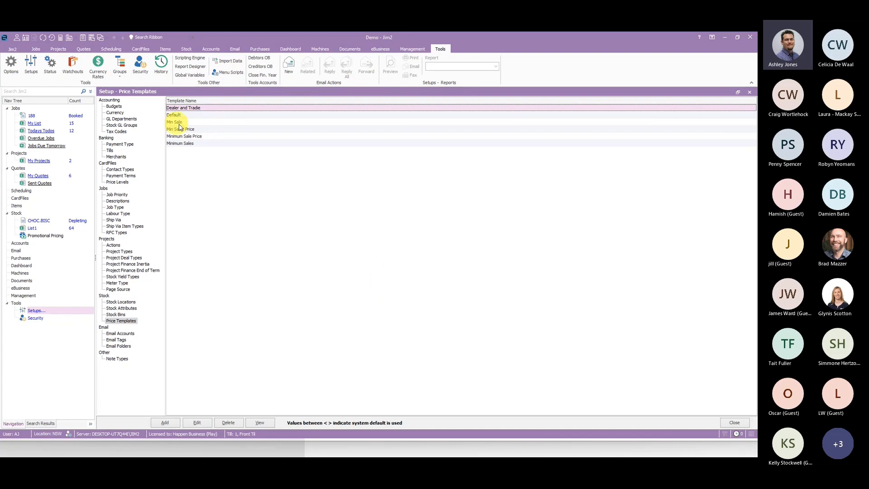
{"action": "left_click", "coordinate": [199, 422]}
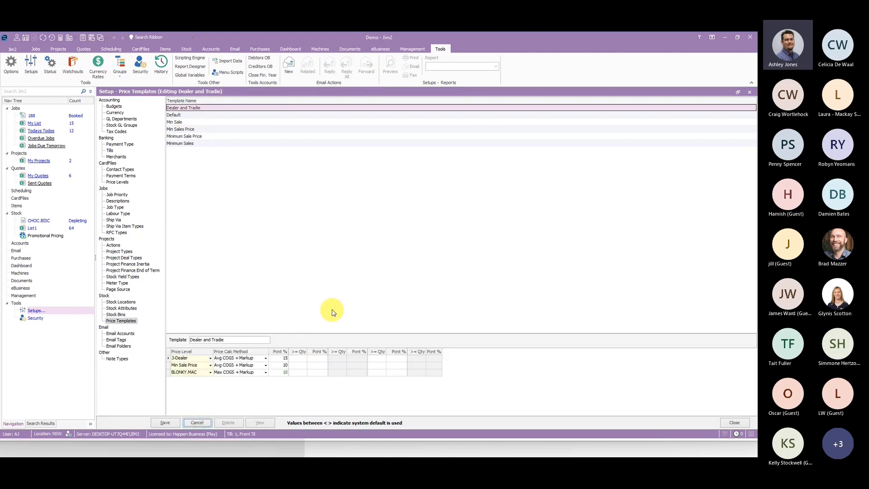
{"action": "left_click", "coordinate": [196, 364]}
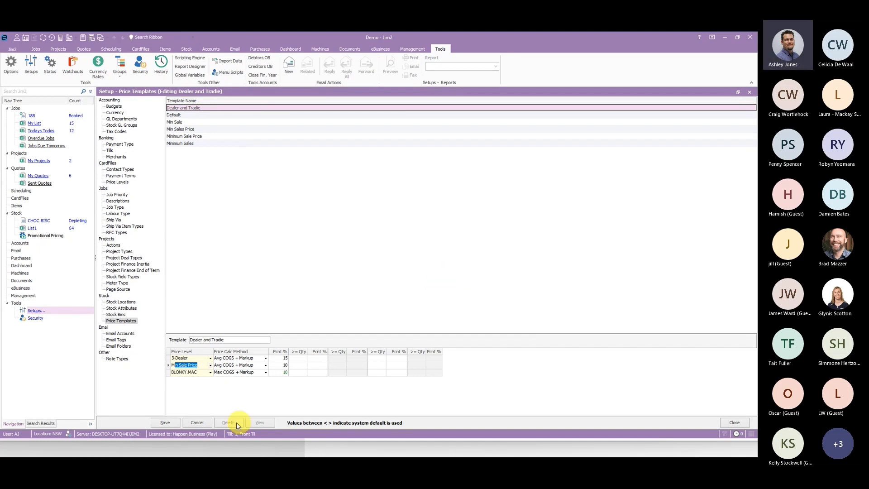
{"action": "left_click", "coordinate": [194, 422]}
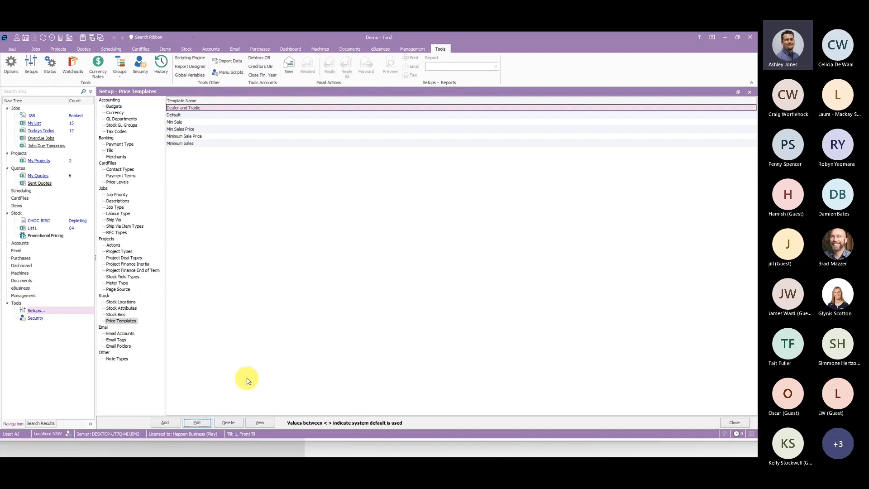
- Start a new price template named Min Sale with a Min Sale Price level at 10 percent
{"action": "left_click", "coordinate": [165, 422]}
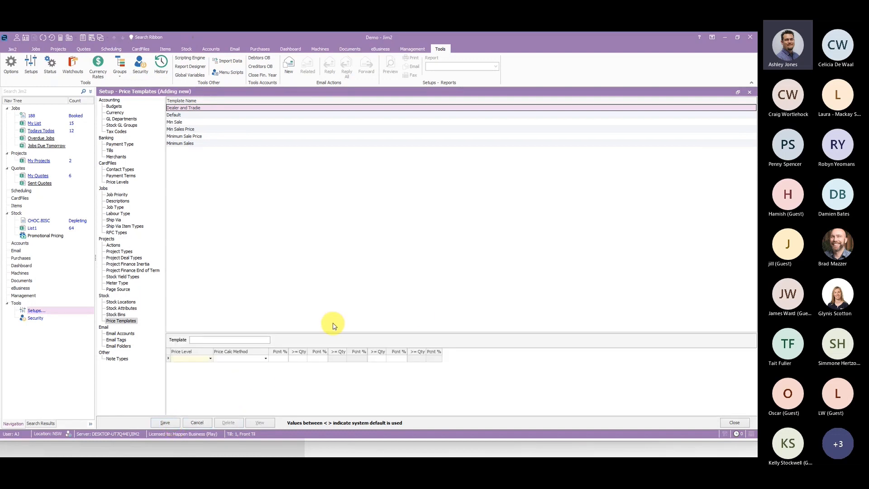
{"action": "type", "text": "Min Sal"}
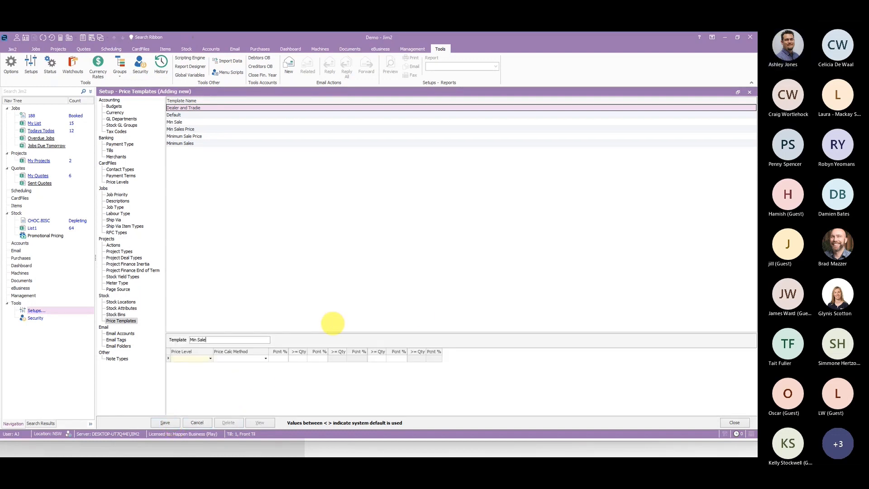
{"action": "type", "text": "e"}
{"action": "left_click", "coordinate": [210, 358]}
{"action": "left_click", "coordinate": [186, 369]}
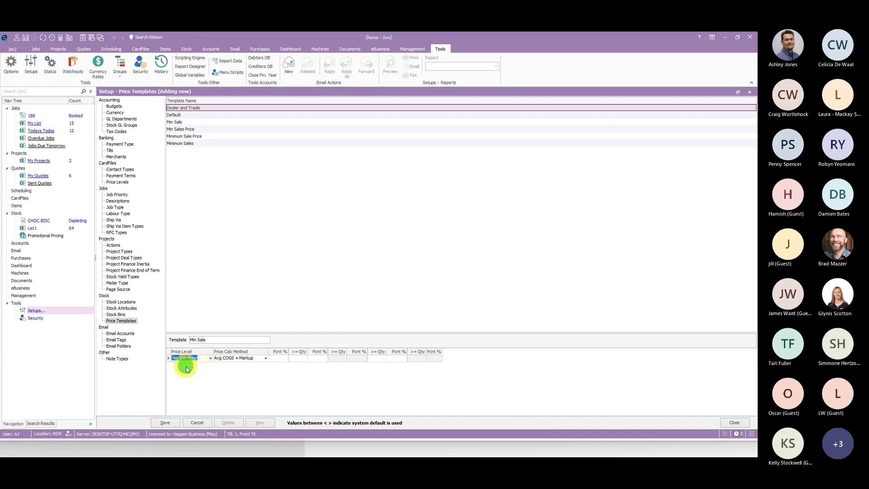
{"action": "left_click", "coordinate": [279, 358]}
{"action": "type", "text": "10"}
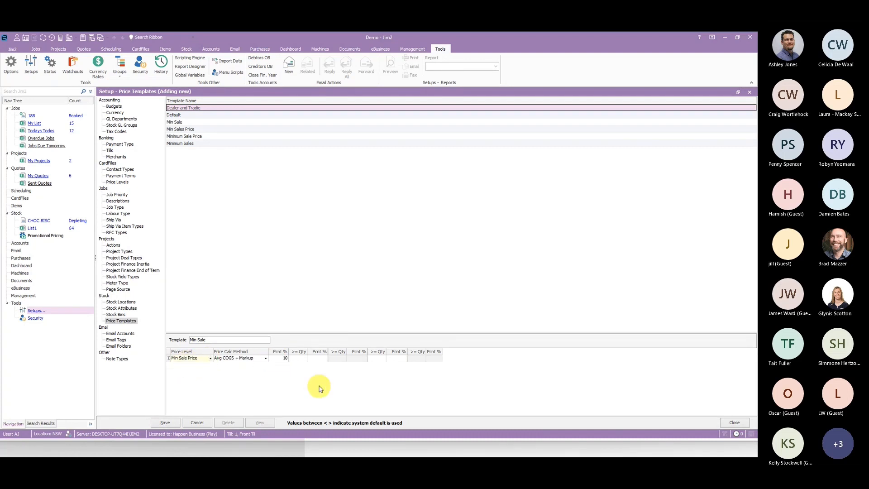
- Set the Min Sale Price row's calculation method to Max COGS + Markup, try to save the new template, and cancel it
{"action": "left_click", "coordinate": [265, 358]}
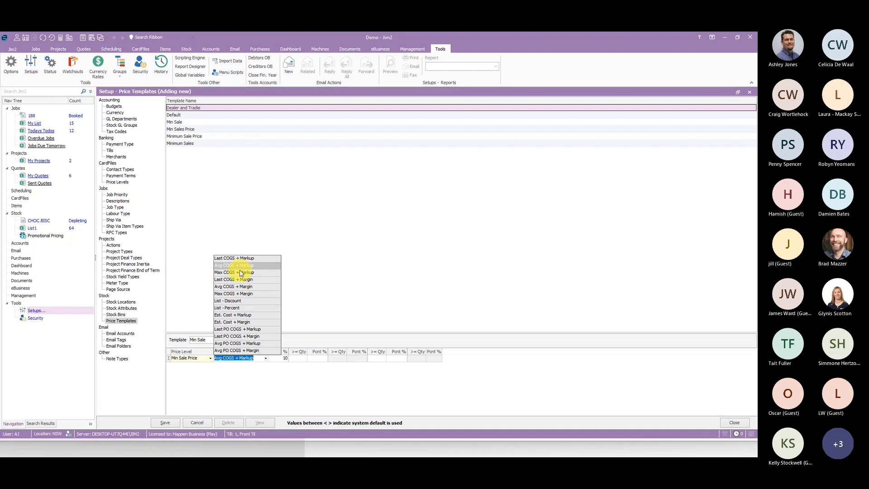
{"action": "left_click", "coordinate": [240, 273]}
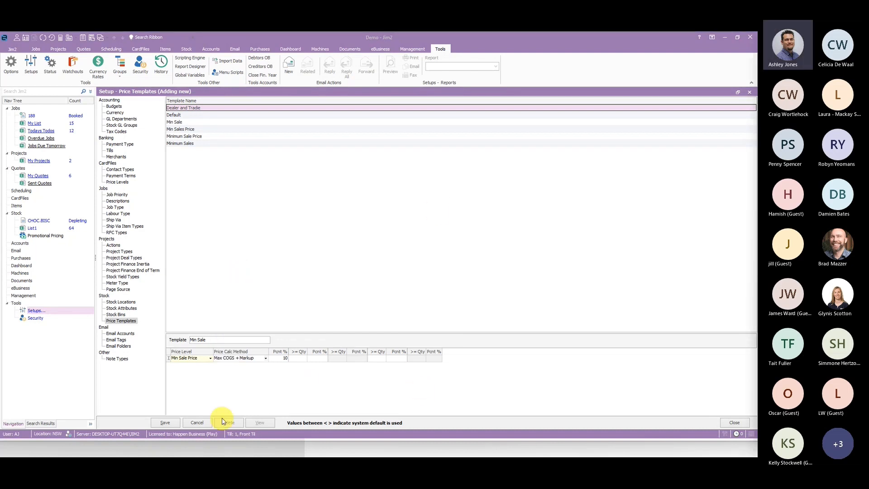
{"action": "left_click", "coordinate": [161, 425]}
{"action": "left_click", "coordinate": [379, 249]}
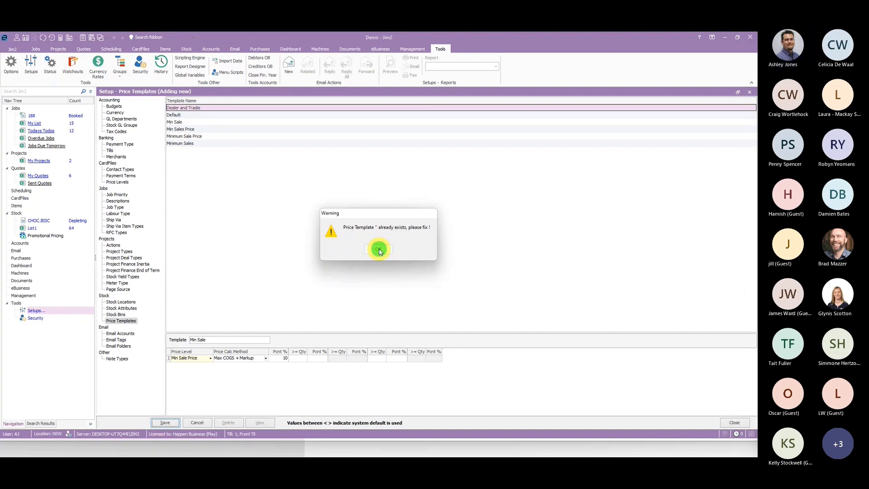
{"action": "left_click", "coordinate": [197, 423]}
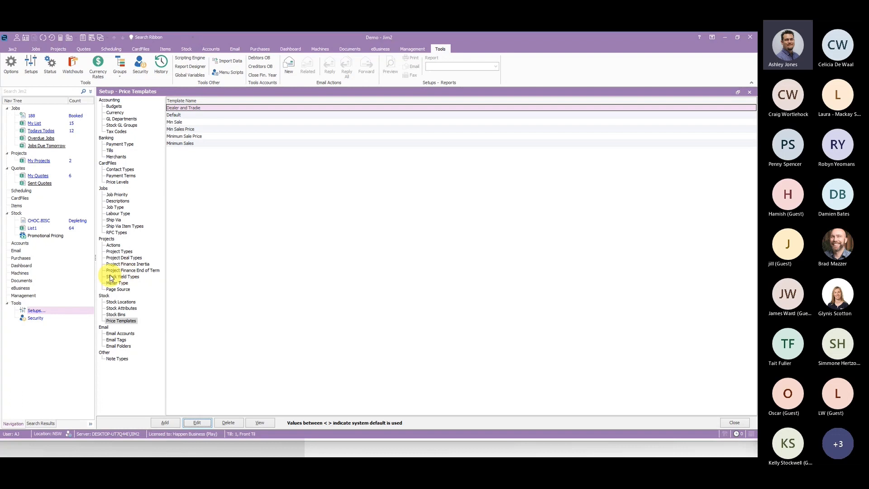
- In stock list List1, examine the price templates offered for applying to all listed stock, closing the selection without applying one
{"action": "left_click", "coordinate": [34, 228]}
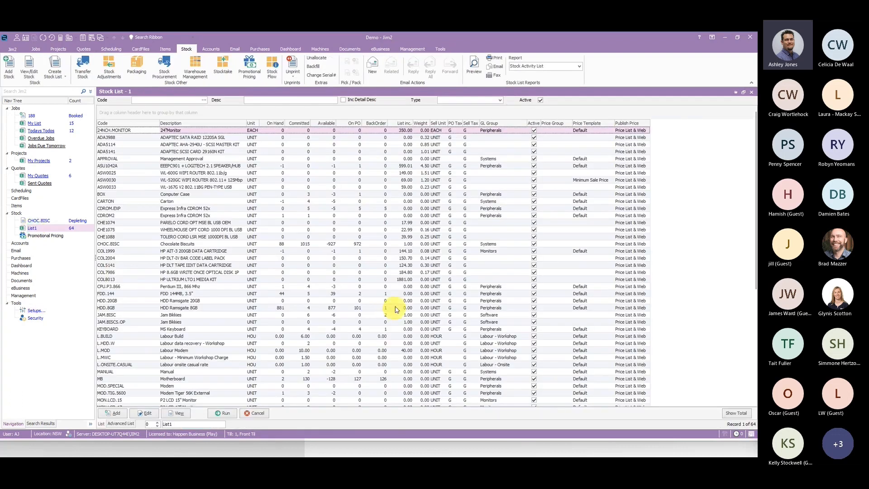
{"action": "right_click", "coordinate": [297, 258]}
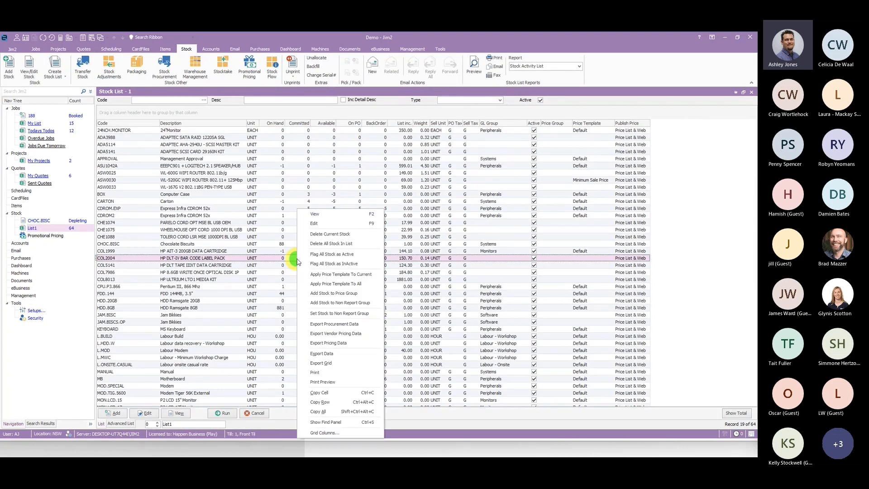
{"action": "left_click", "coordinate": [353, 285]}
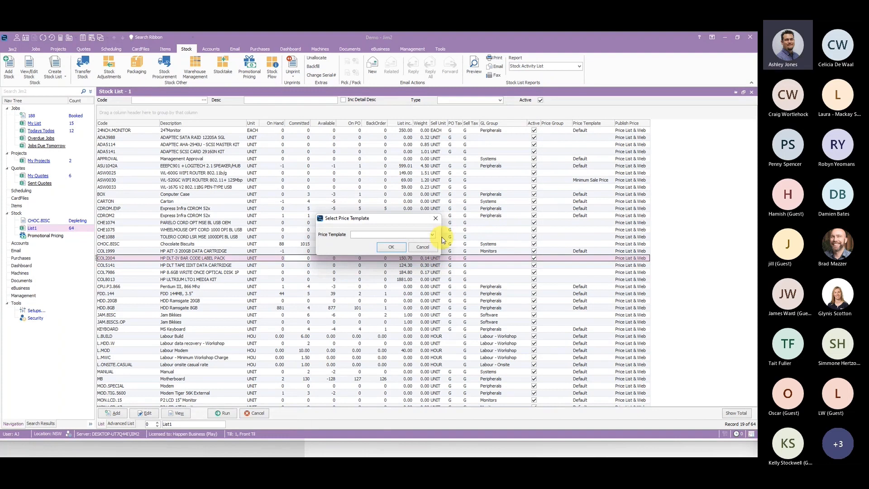
{"action": "left_click", "coordinate": [432, 234]}
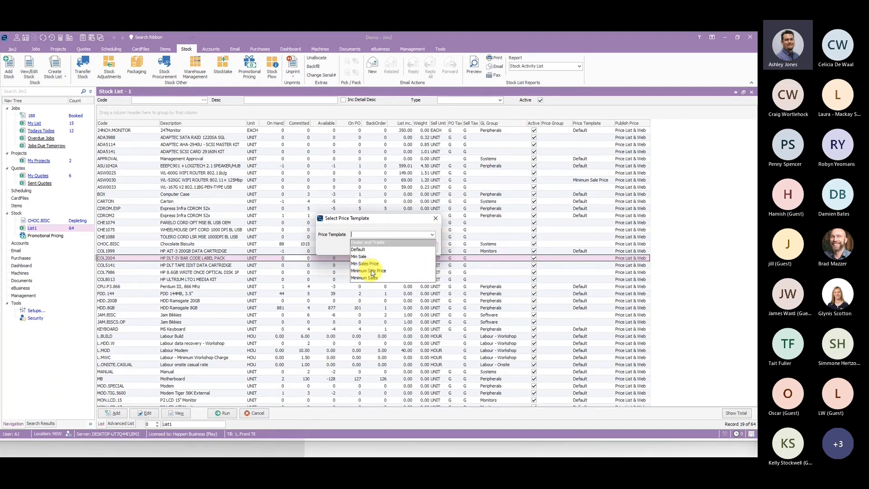
{"action": "left_click", "coordinate": [437, 220]}
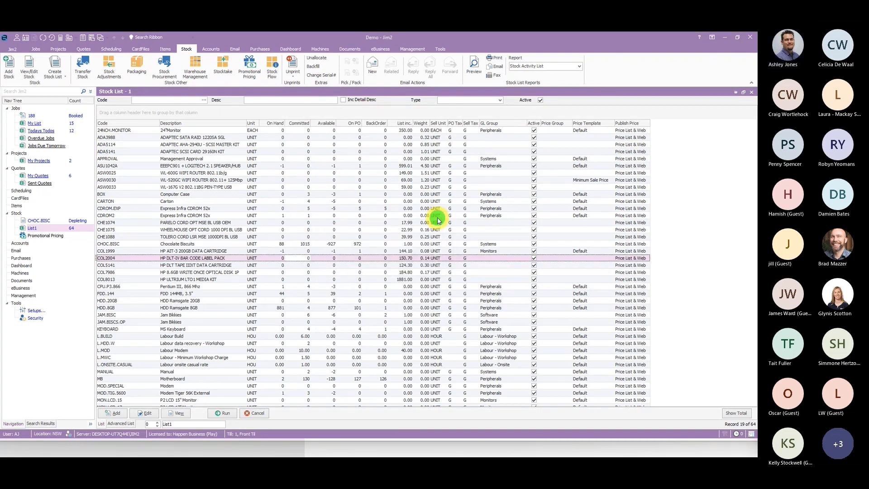